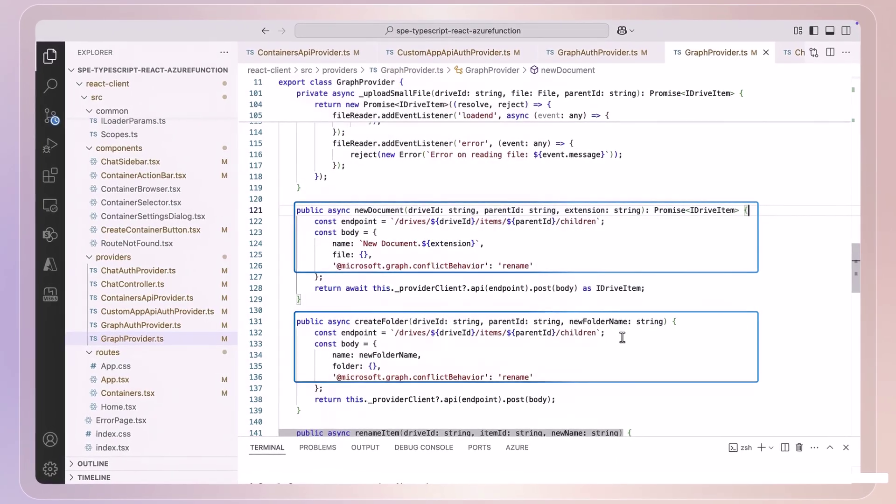
text(@)
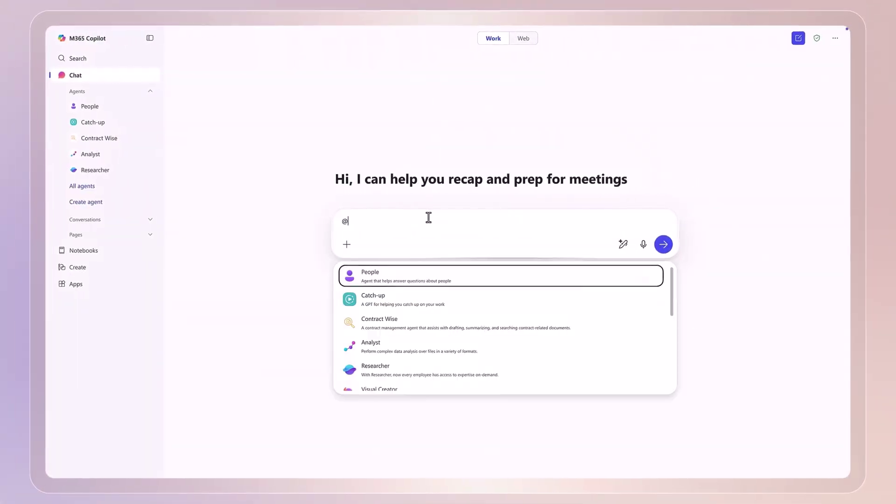
Send the Contract Wise agent the lowest-hourly-rate-with-great-SLA vendor question.
click(218, 315)
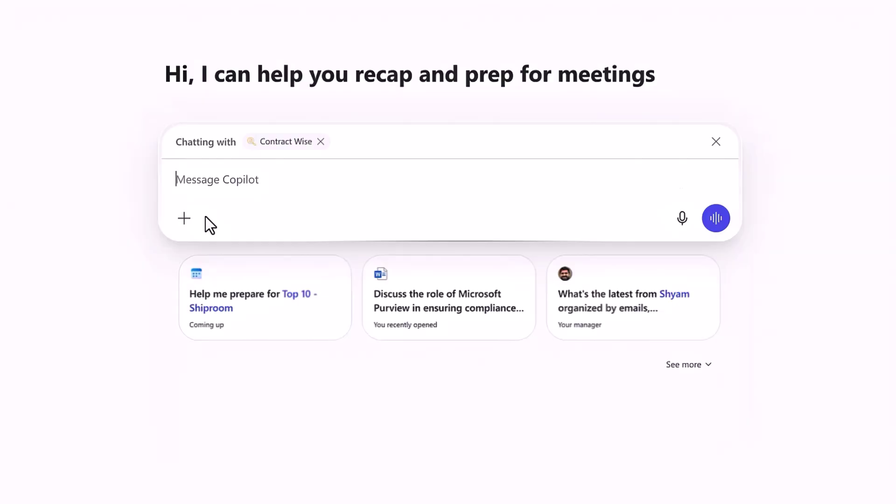
text(Remind me, what was that vendor that offered the lowest hourly rate with a great SLA.)
key(Return)
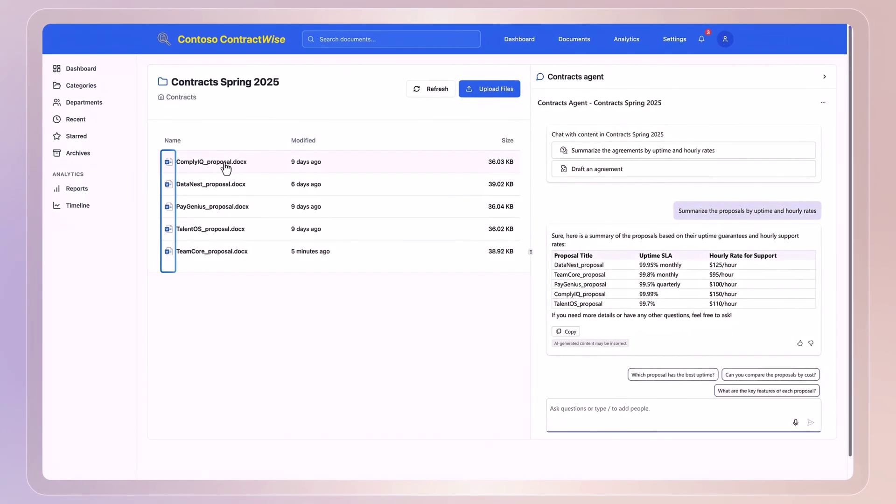
Open ComplyIQ_proposal.docx from the Contracts Spring 2025 file list in Word.
click(227, 165)
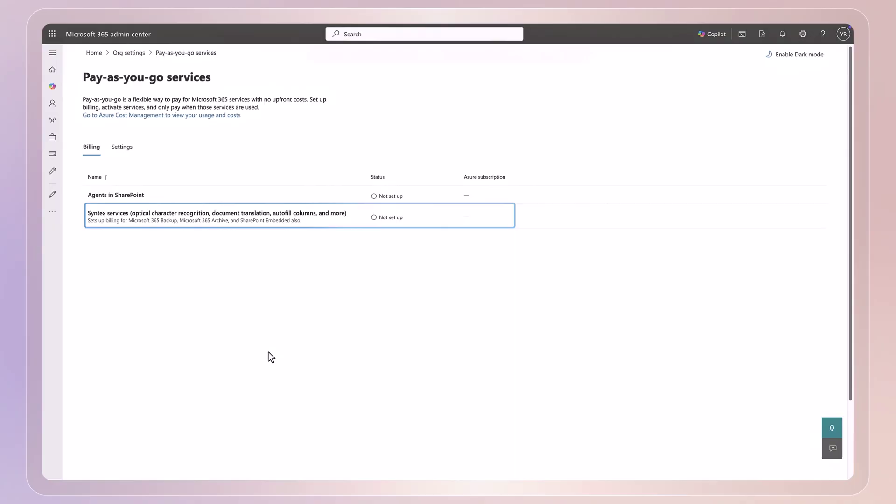
Open the billing setup panel for the Syntex services row.
click(220, 220)
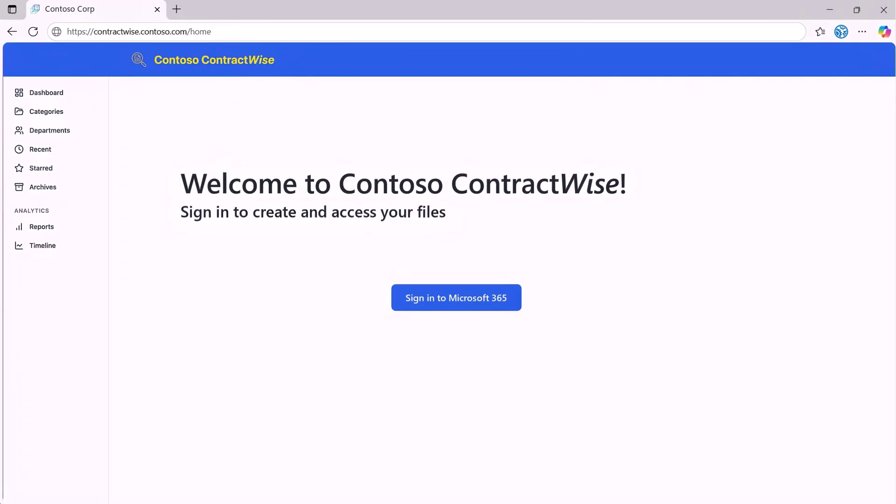
Sign in to Microsoft 365 with the already signed-in account to reach the contracts list.
click(518, 294)
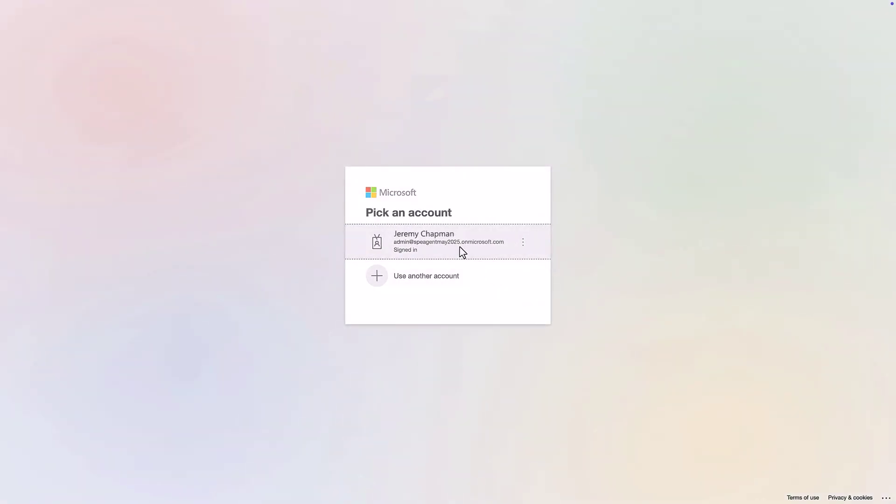
click(462, 250)
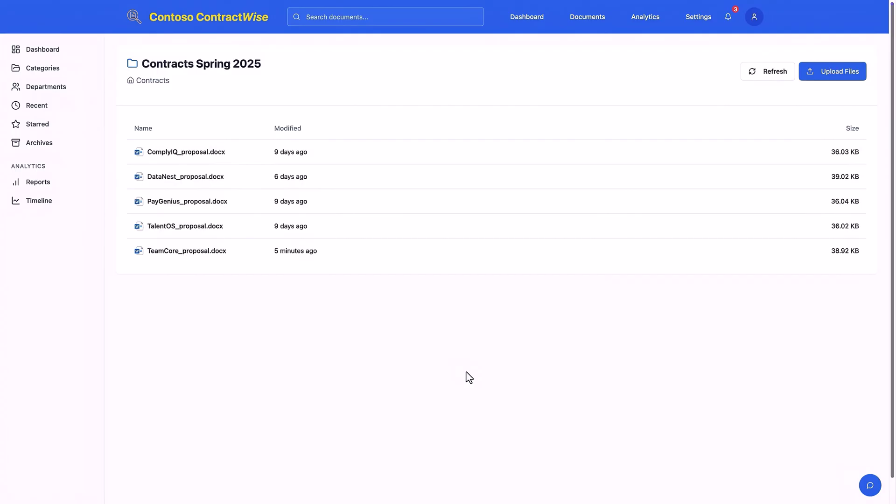
Ask the Contracts agent for the uptime SLA and hourly rate summary table, widening the chat panel.
click(870, 486)
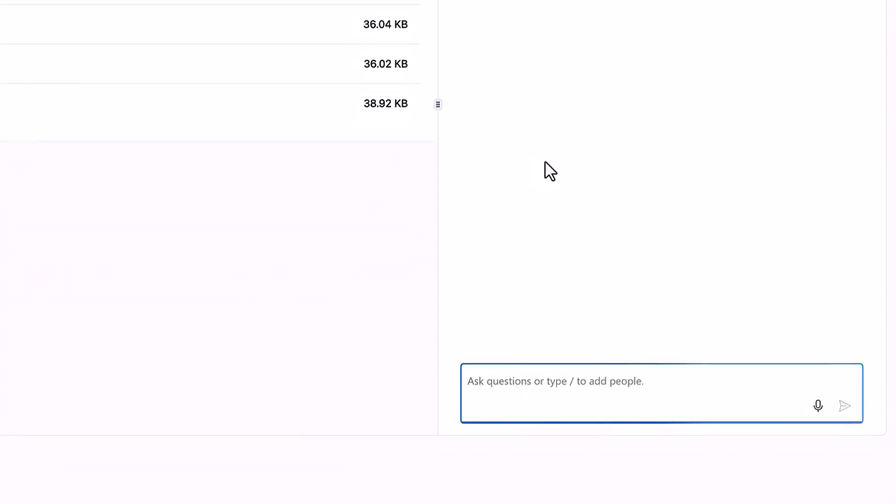
click(668, 116)
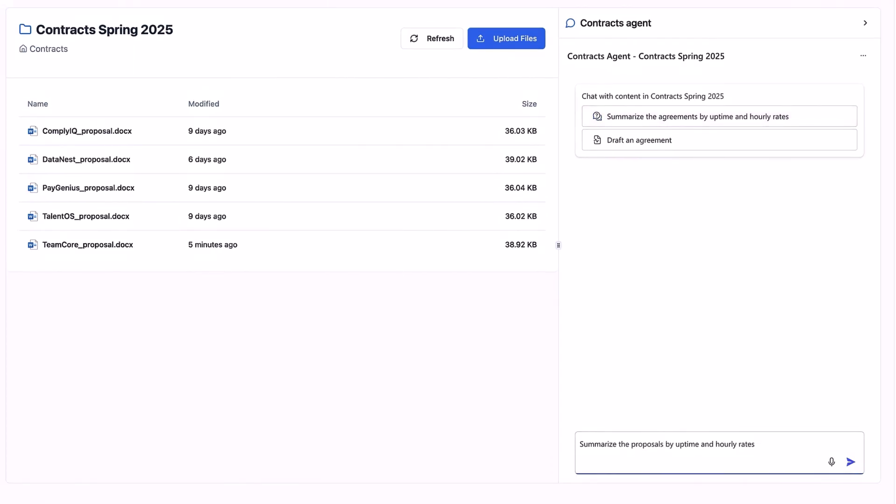
key(Return)
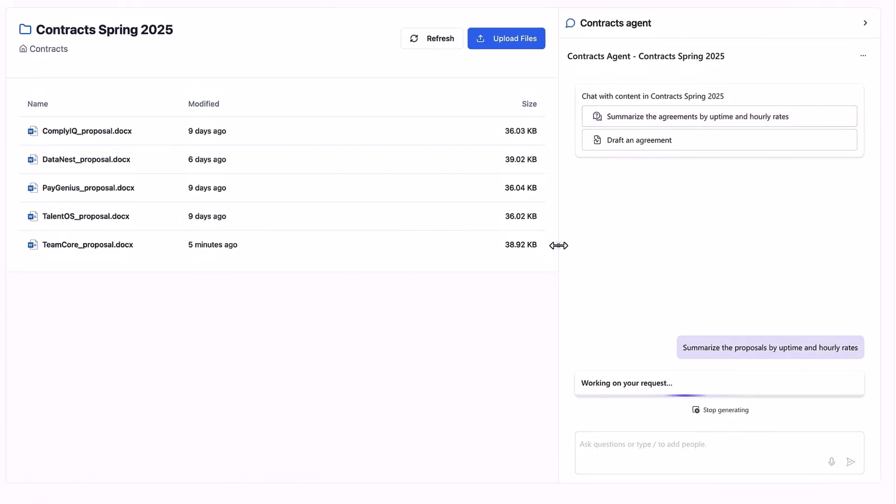
drag(559, 245, 492, 246)
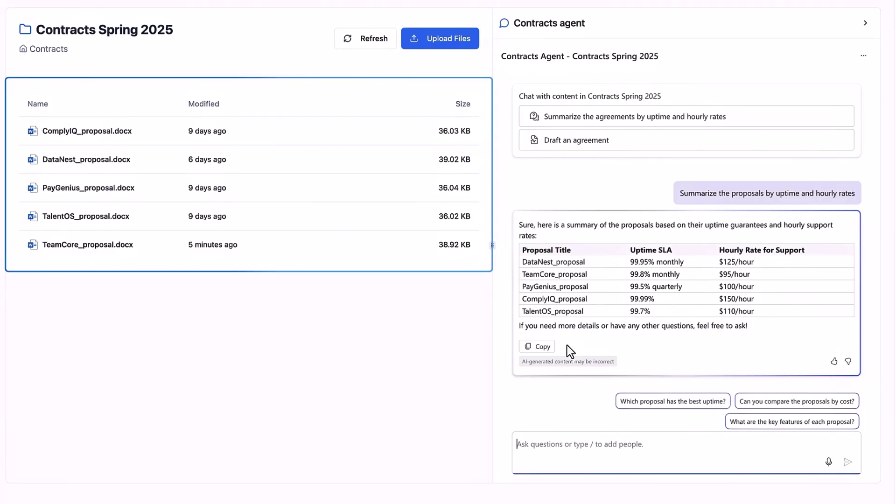
Open ComplyIQ_proposal.docx in Word and start a comment on the word 'reporting'.
click(103, 133)
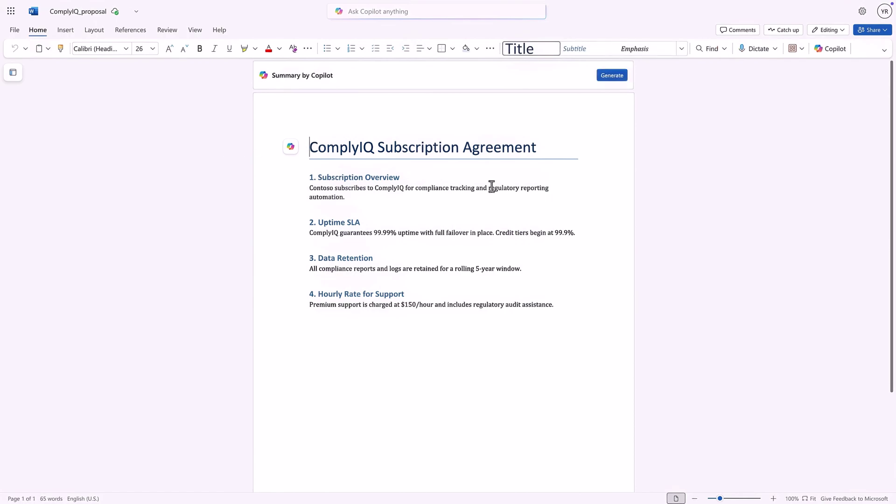
double_click(534, 187)
click(598, 191)
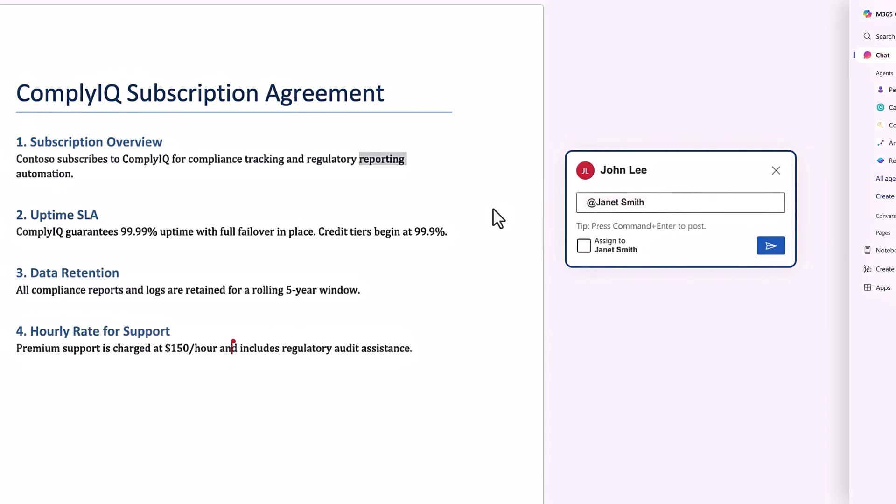
text(@)
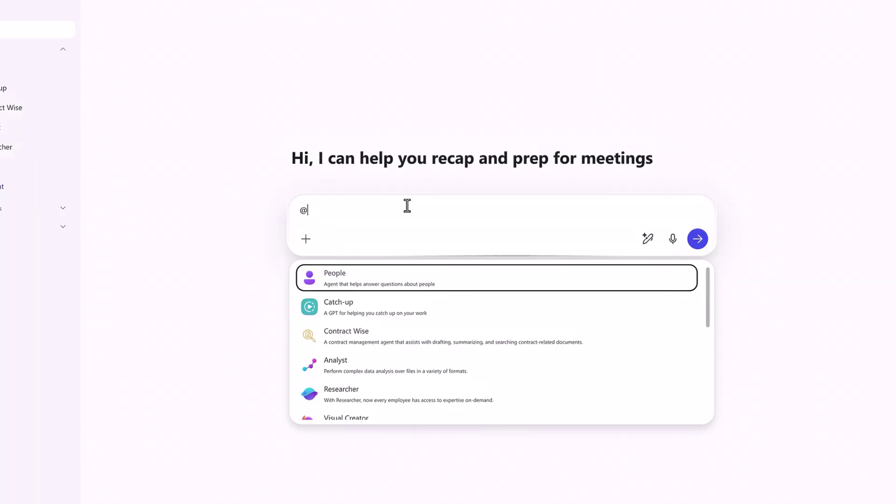
Choose the Contract Wise agent in the Copilot mention list for the vendor question.
click(354, 324)
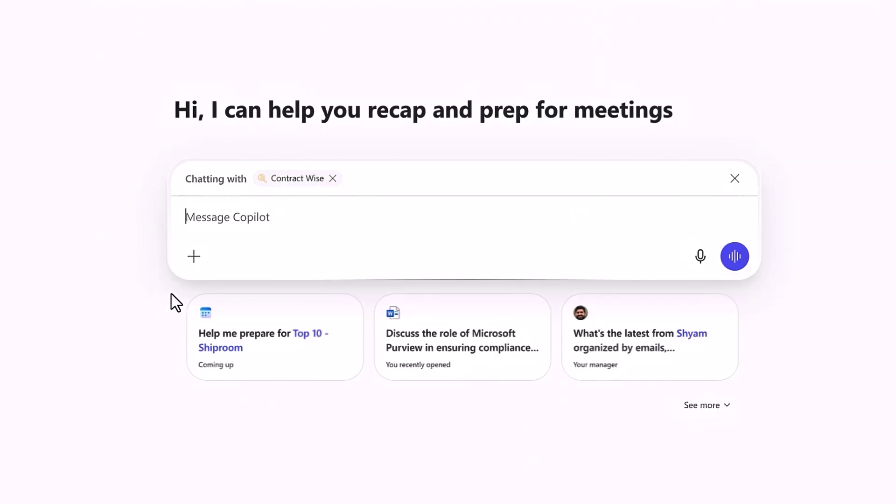
text(Remind me, what was that vendor that offered the lowest hourly rate with a great SLA.)
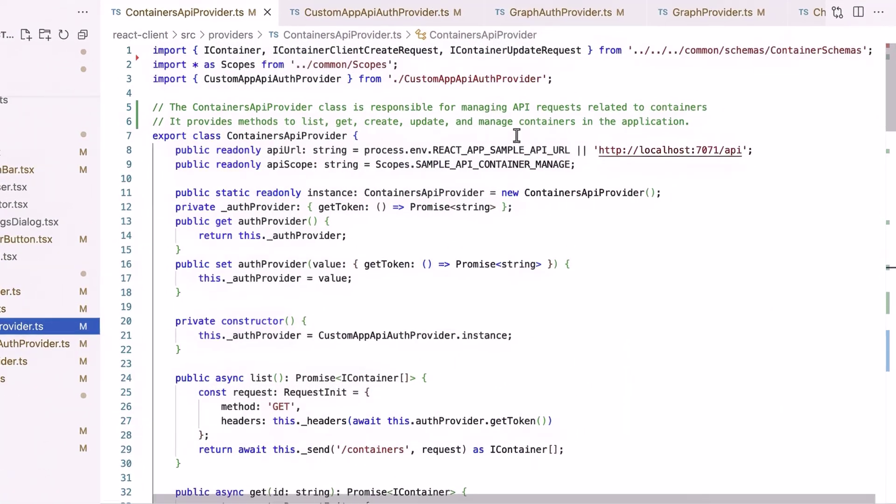
Review the ContainersApiProvider class, then GraphAuthProvider.ts and its MSAL setup comment.
click(512, 136)
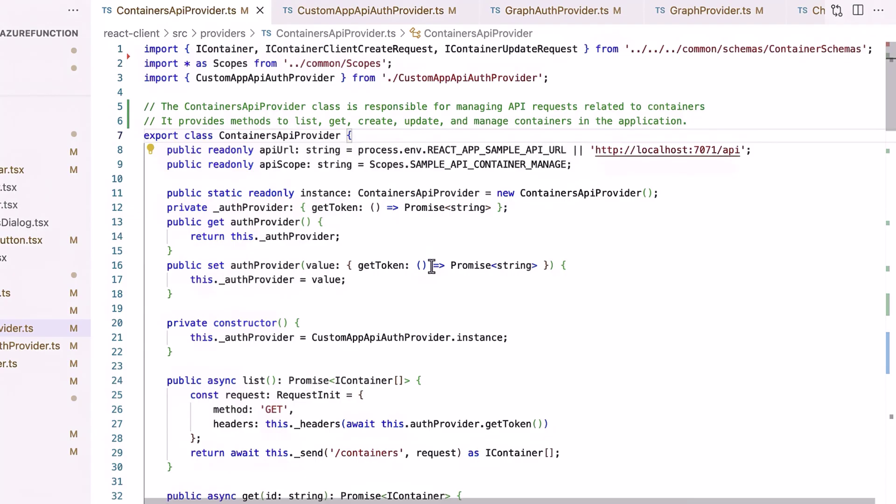
click(160, 365)
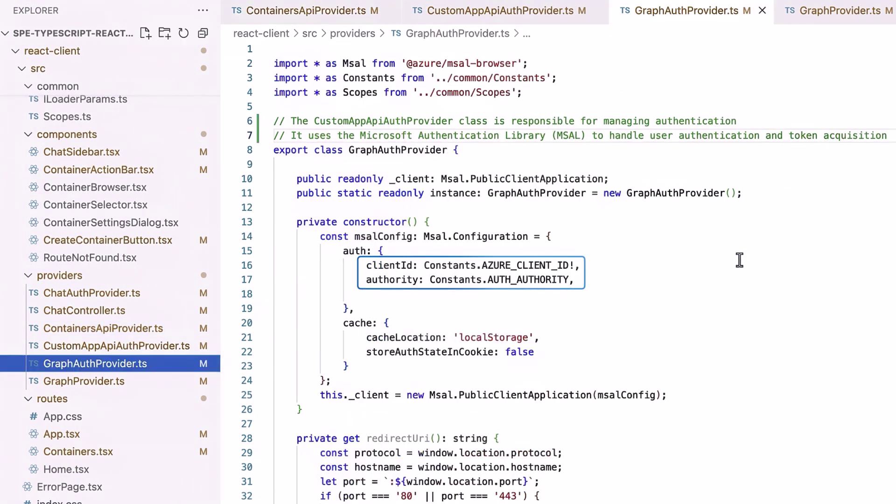
key(ctrl+1)
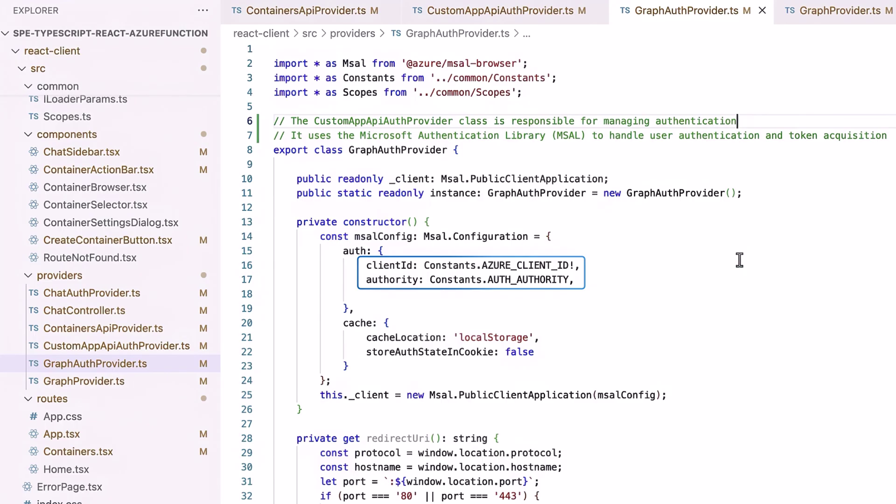
key(Down)
key(End)
scroll(740, 260, down, 3)
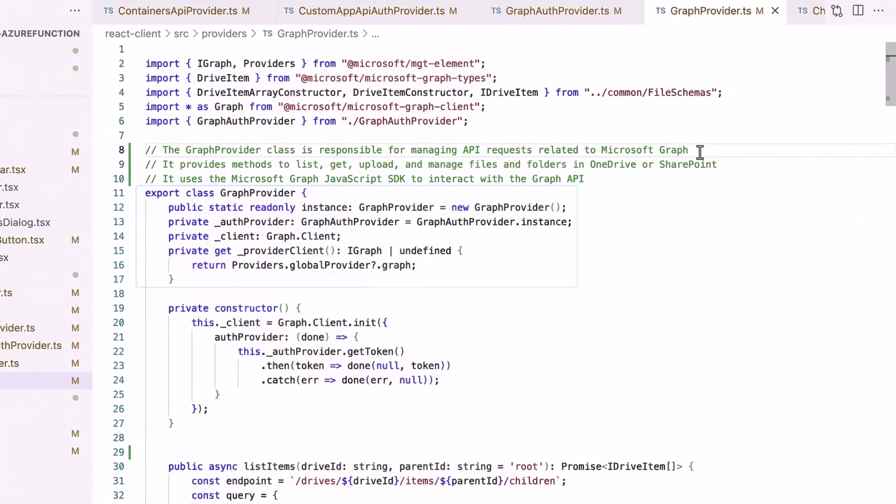
Review GraphProvider.ts comments on OneDrive/SharePoint and the Graph SDK, down to newDocument.
click(723, 163)
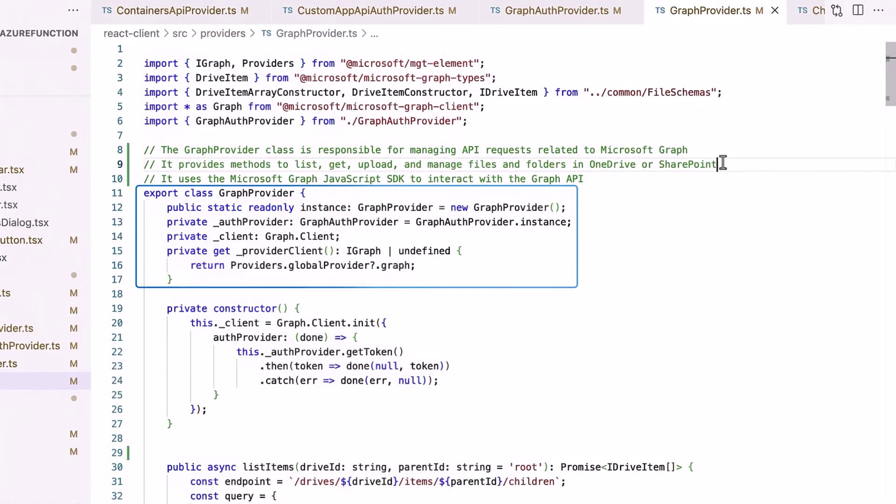
click(622, 183)
scroll(588, 317, down, 4)
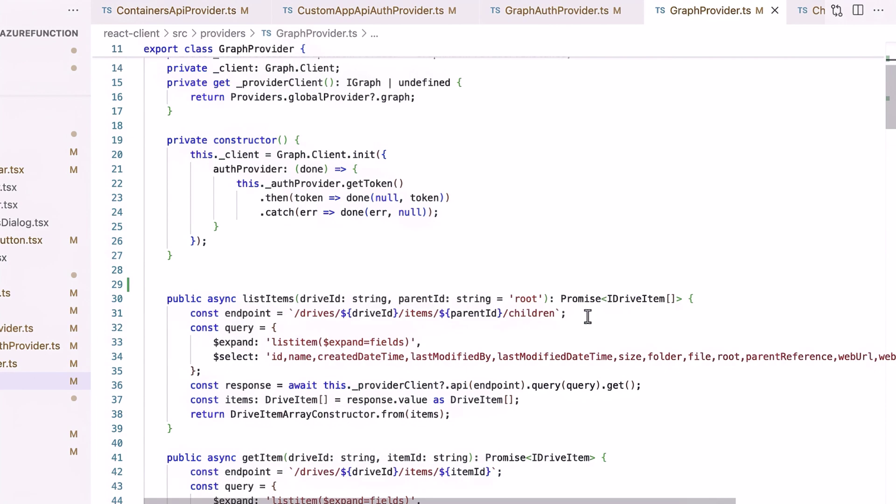
scroll(588, 317, down, 1)
scroll(588, 317, down, 4)
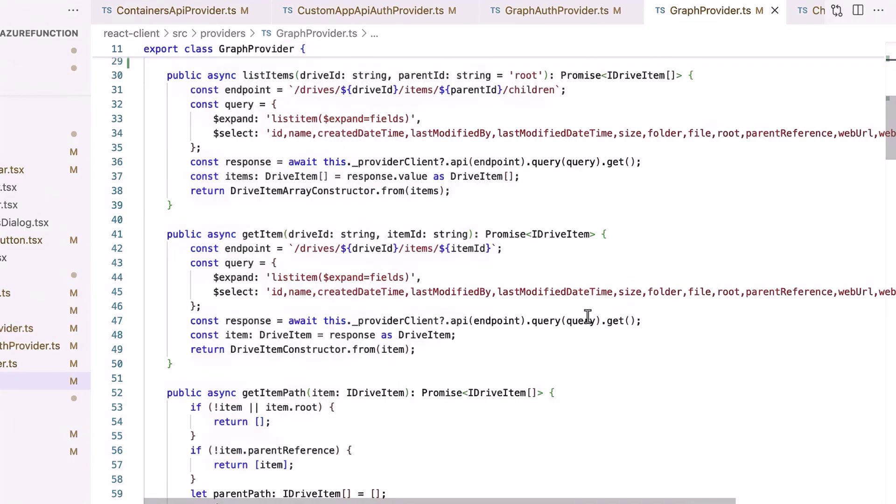
scroll(589, 317, down, 3)
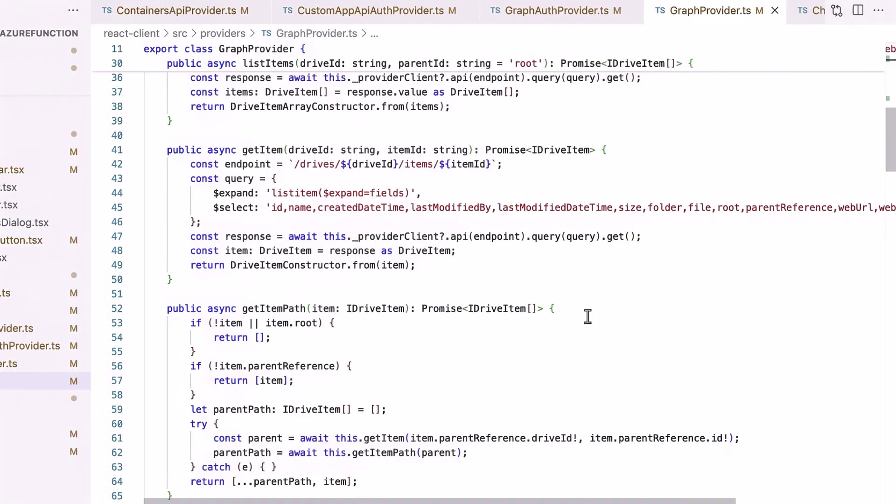
scroll(588, 316, down, 10)
scroll(588, 316, down, 3)
scroll(588, 316, down, 10)
click(772, 298)
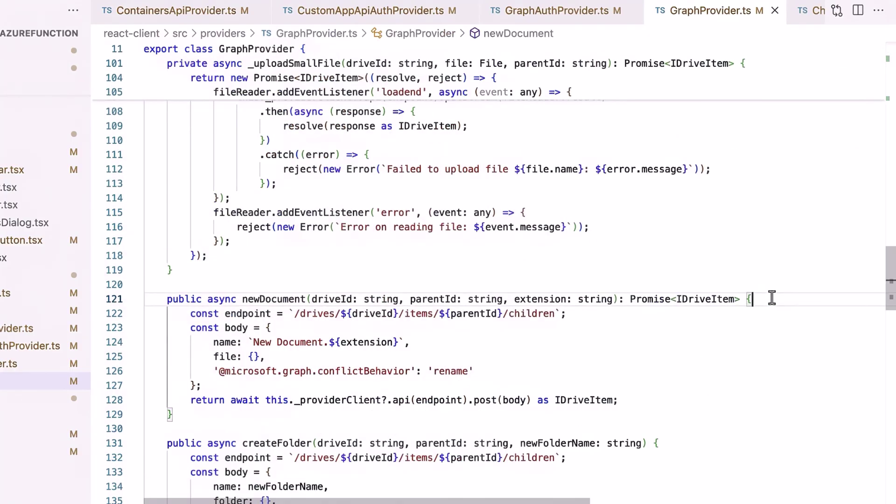
scroll(588, 380, down, 2)
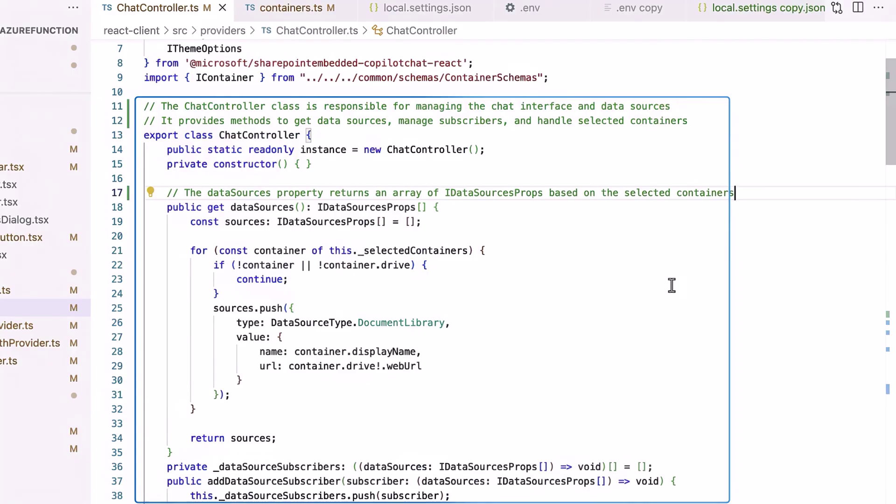
scroll(671, 284, down, 3)
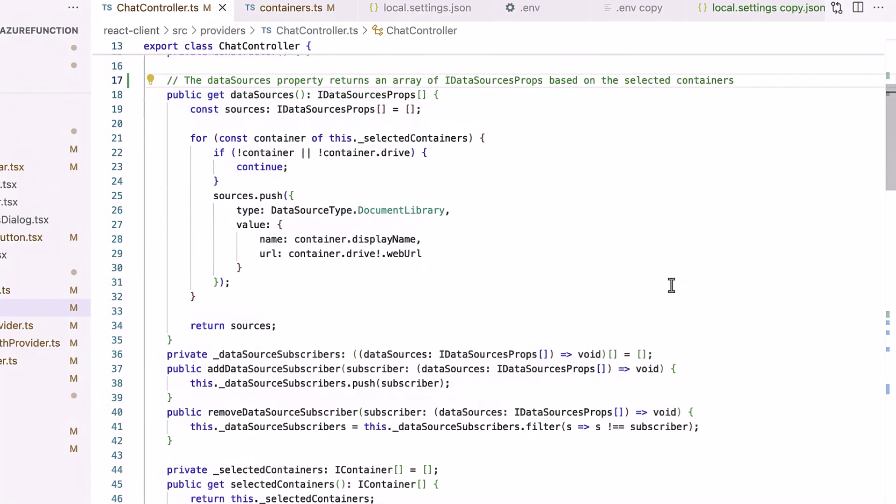
scroll(671, 285, down, 10)
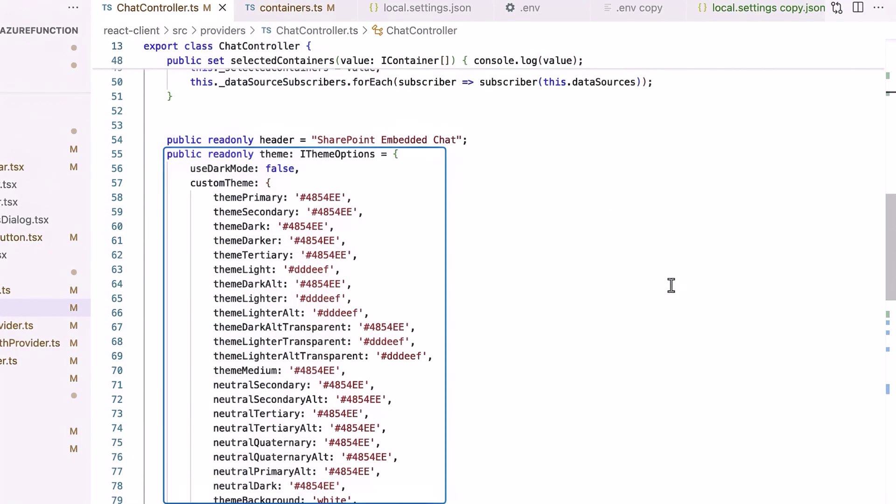
scroll(671, 285, down, 5)
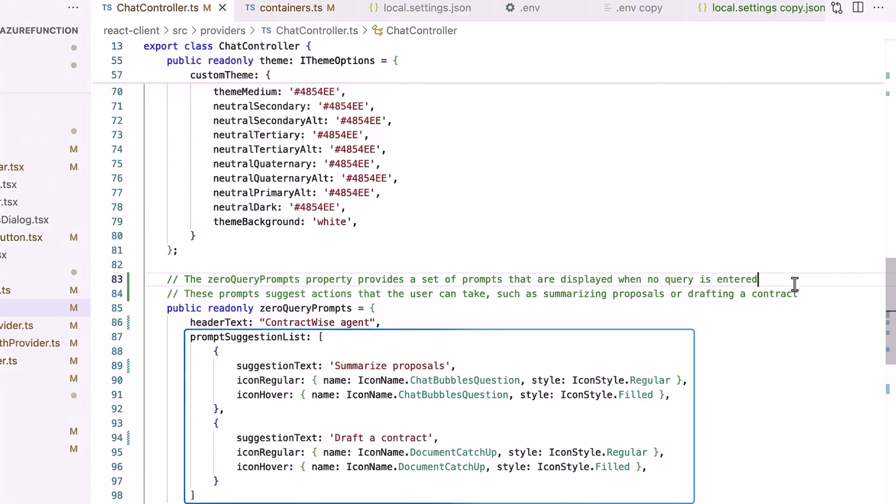
click(807, 293)
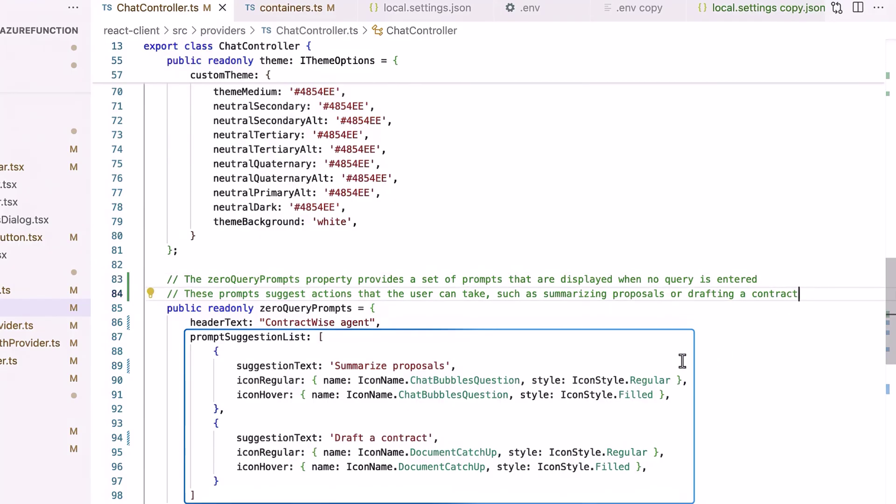
scroll(682, 361, down, 2)
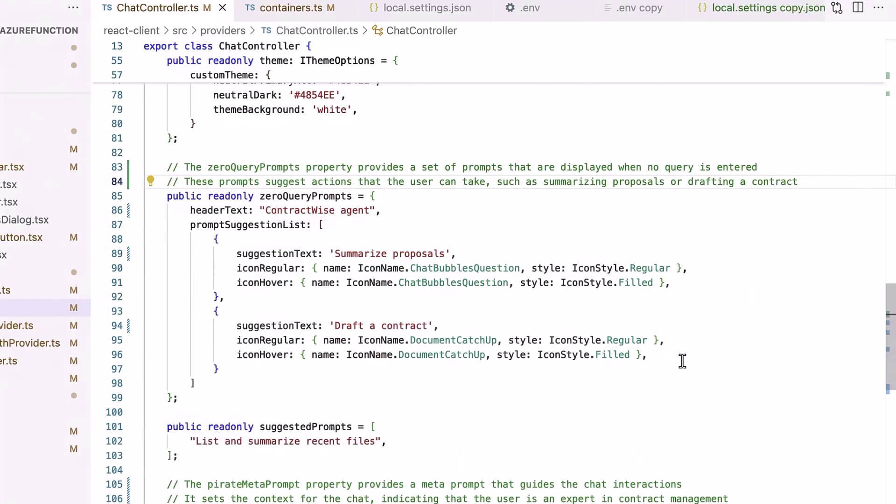
scroll(683, 361, down, 2)
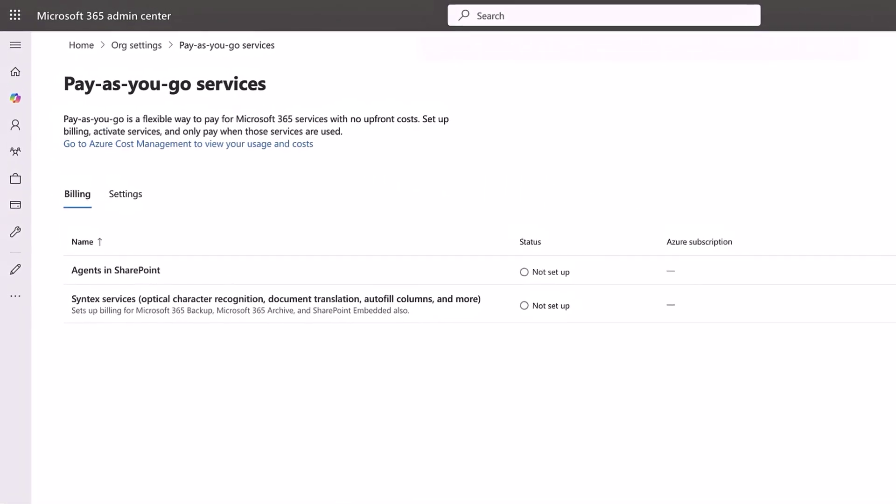
Set Syntex billing to SPEAgentSubscription1, resource group SPEAgentRG and region East US.
click(275, 319)
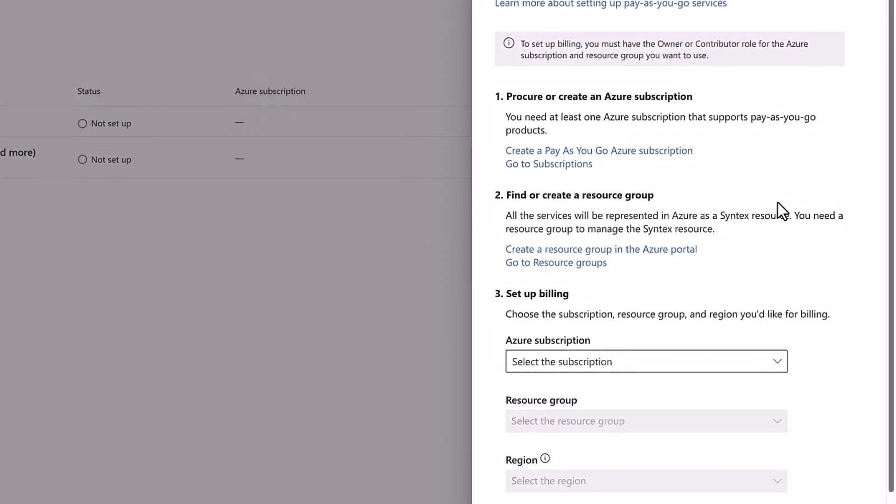
scroll(778, 203, down, 2)
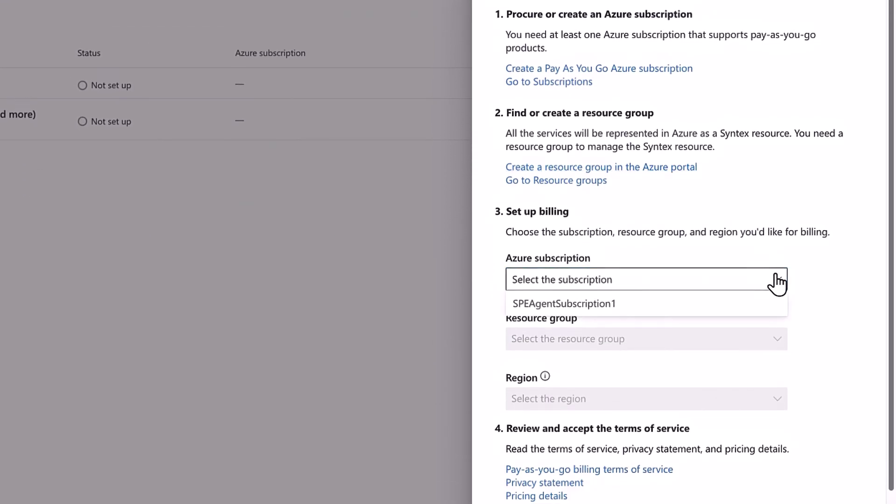
click(640, 306)
scroll(826, 270, down, 2)
click(783, 253)
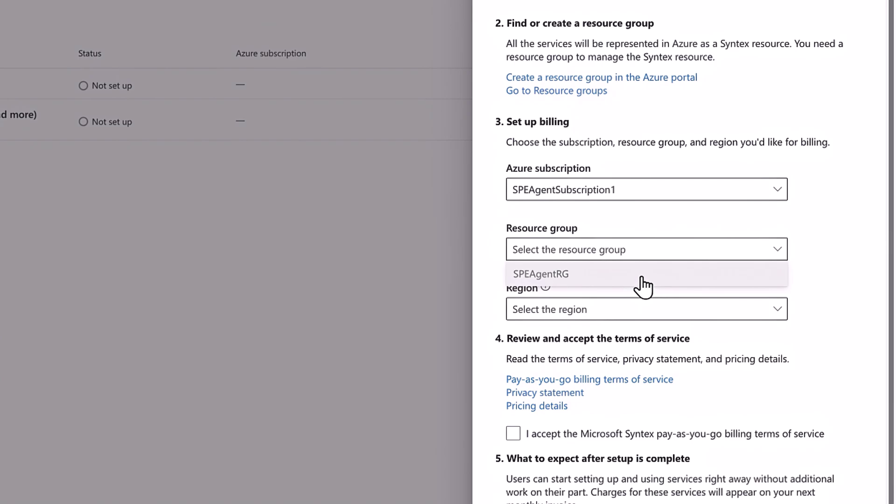
click(641, 277)
click(760, 314)
click(494, 16)
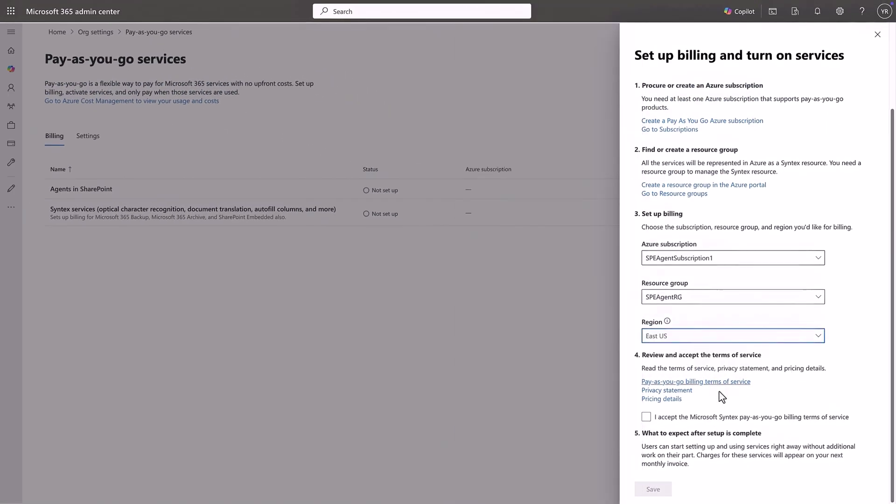